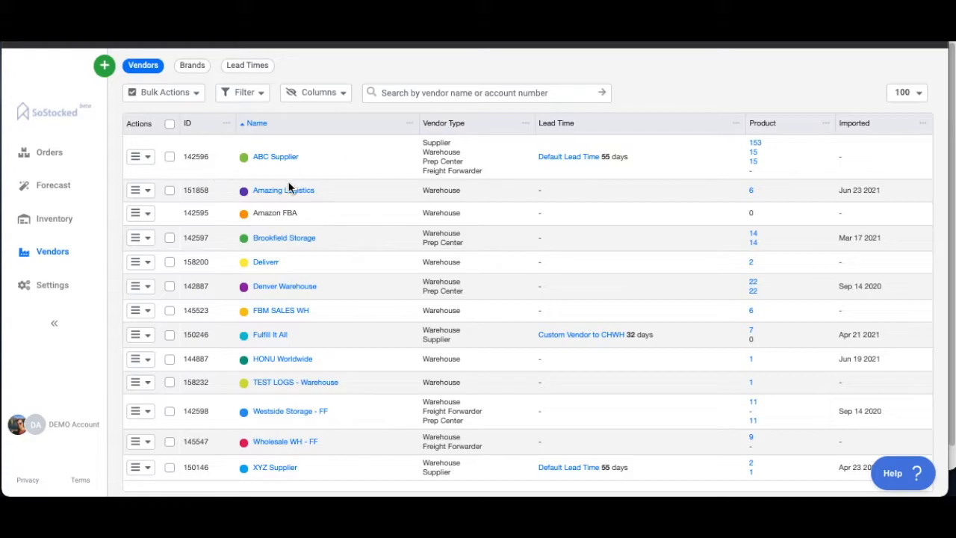
Select Amazing Logistics, Brookfield Storage, Deliverr and Denver Warehouse and view the bulk actions available for vendors
left_click(169, 190)
left_click(169, 237)
left_click(170, 263)
left_click(170, 286)
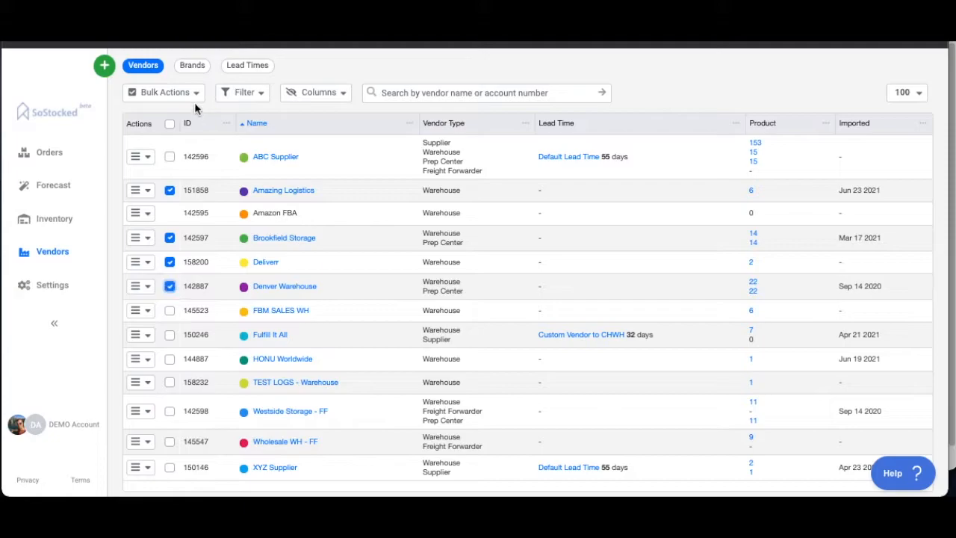
left_click(190, 93)
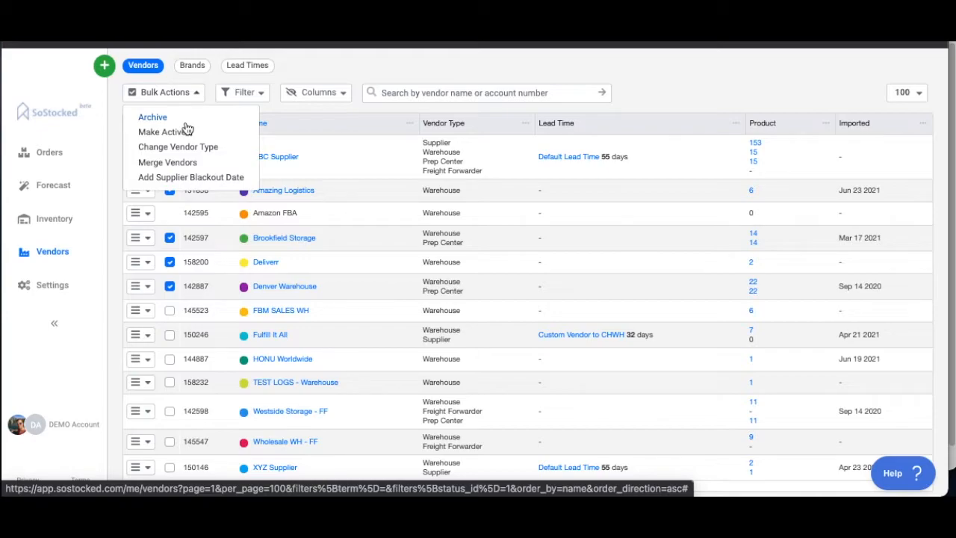
left_click(273, 166)
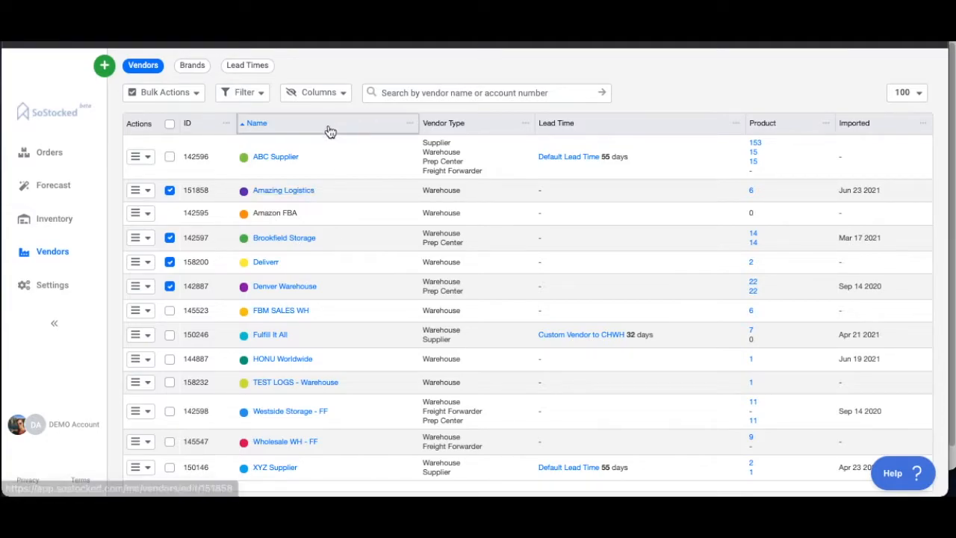
Open the ABC Supplier vendor record and examine its vendor types, vendor name and primary contact details, including the e-mail address
left_click(267, 163)
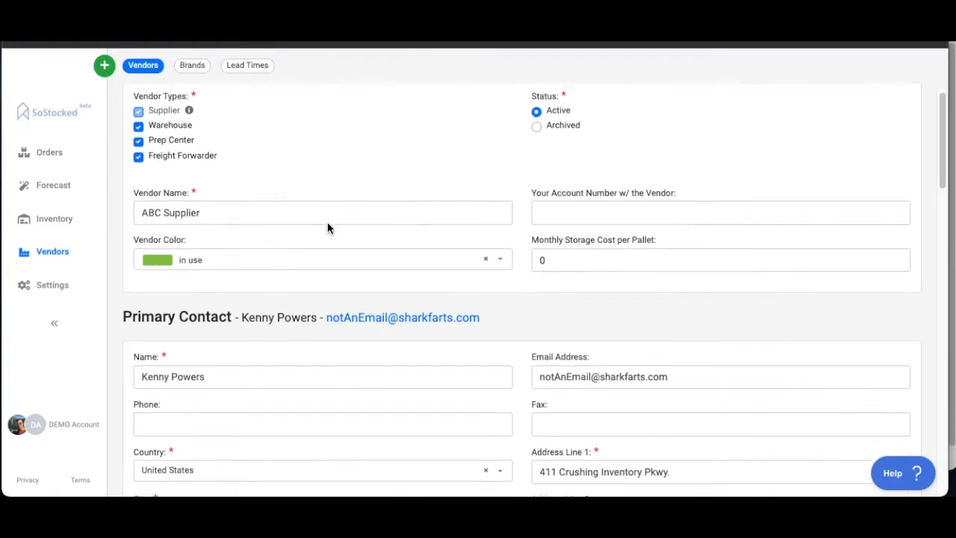
scroll(327, 222, "down", 1)
scroll(250, 301, "down", 2)
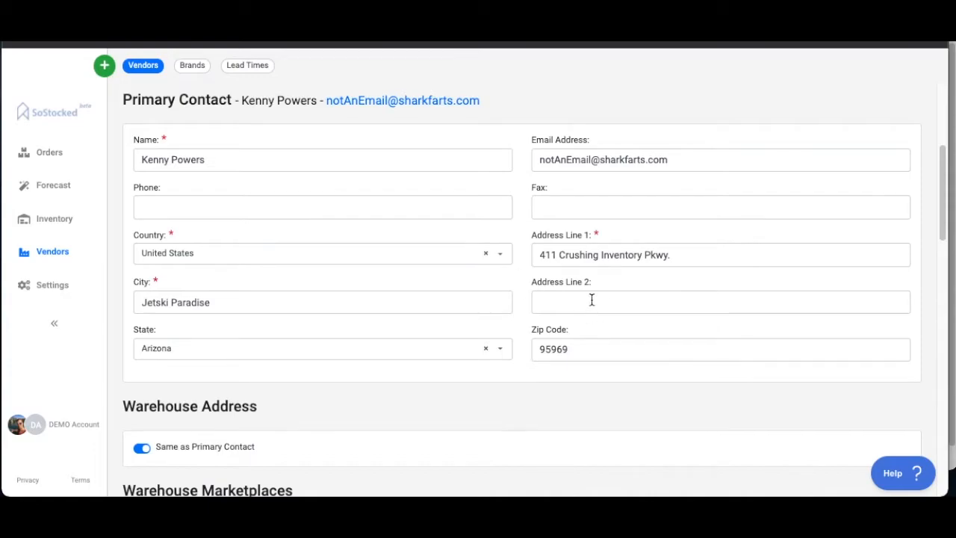
scroll(592, 299, "up", 1)
scroll(242, 175, "up", 2)
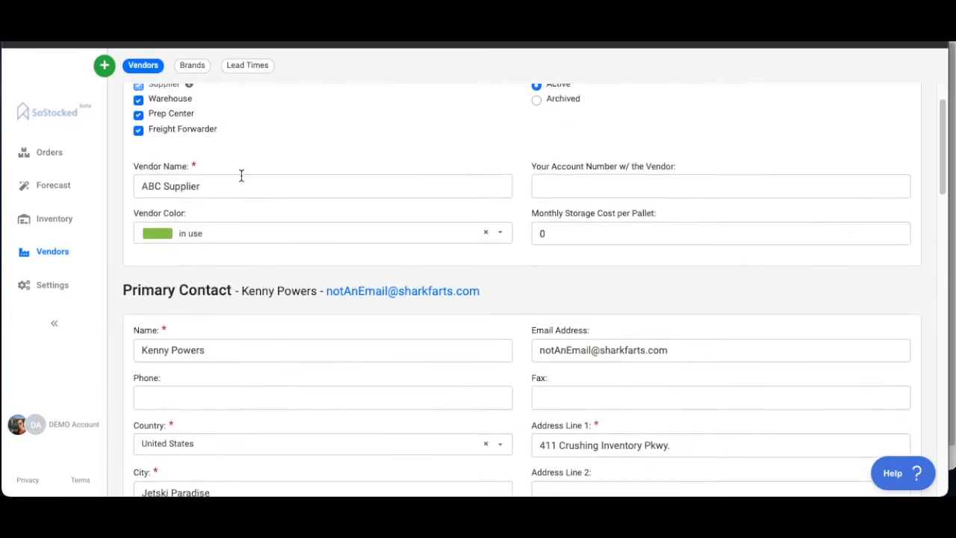
left_click(202, 188)
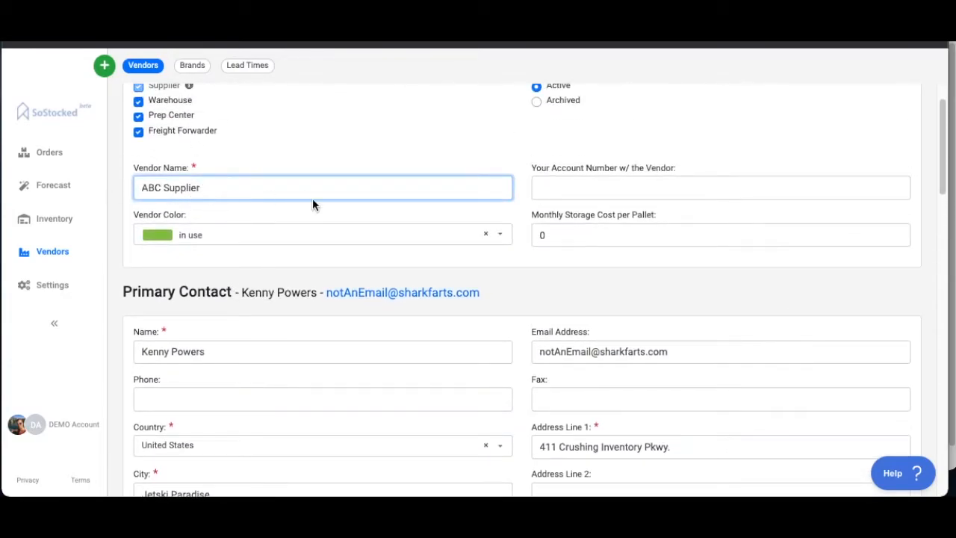
scroll(305, 215, "up", 1)
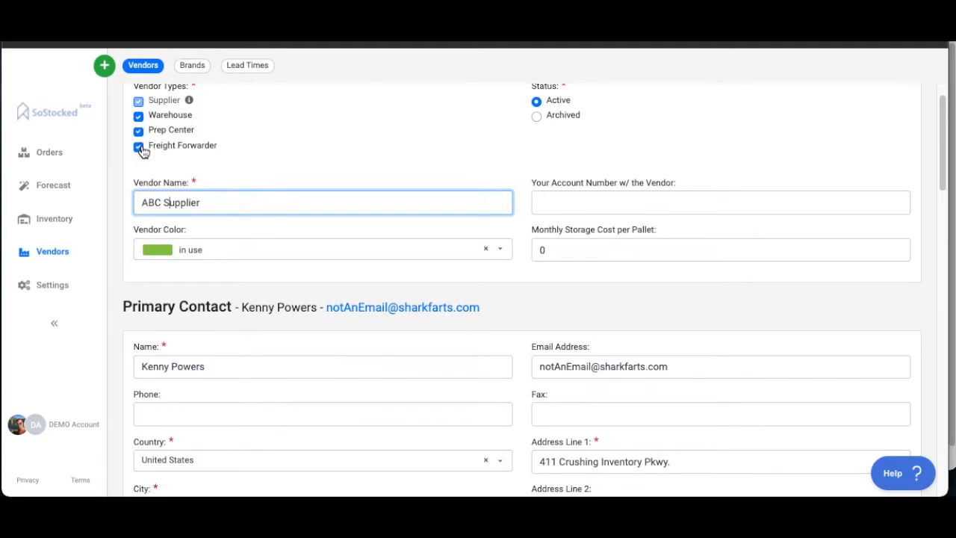
scroll(292, 153, "down", 3)
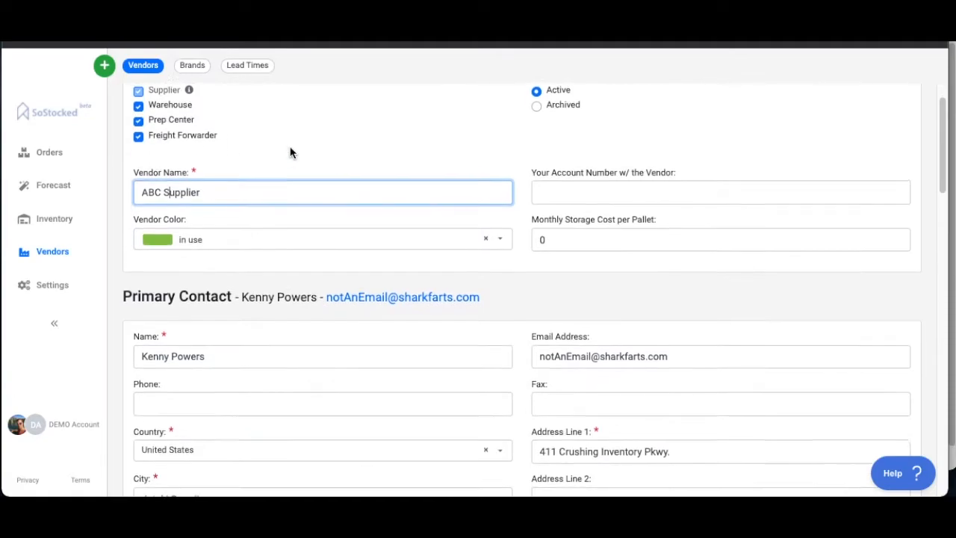
scroll(293, 247, "down", 3)
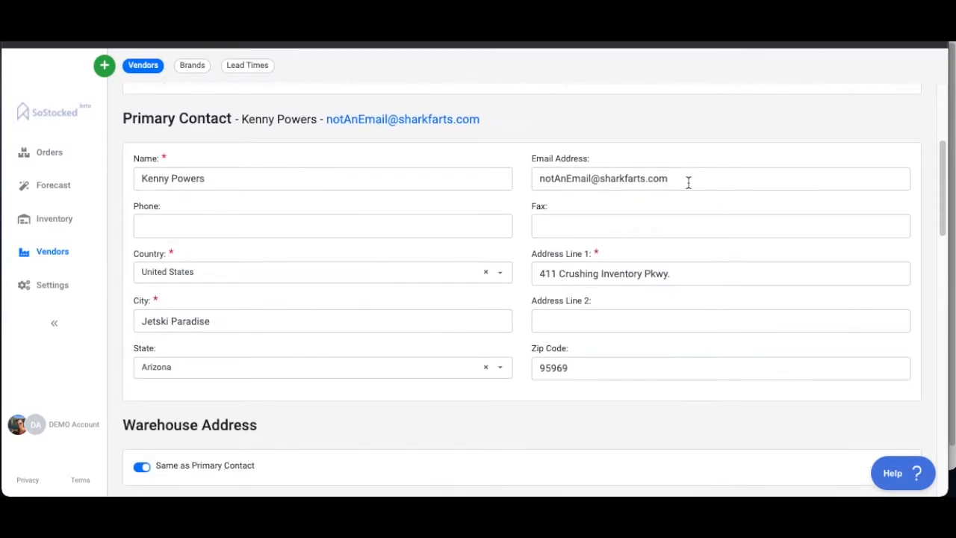
left_click_drag(687, 182, 525, 179)
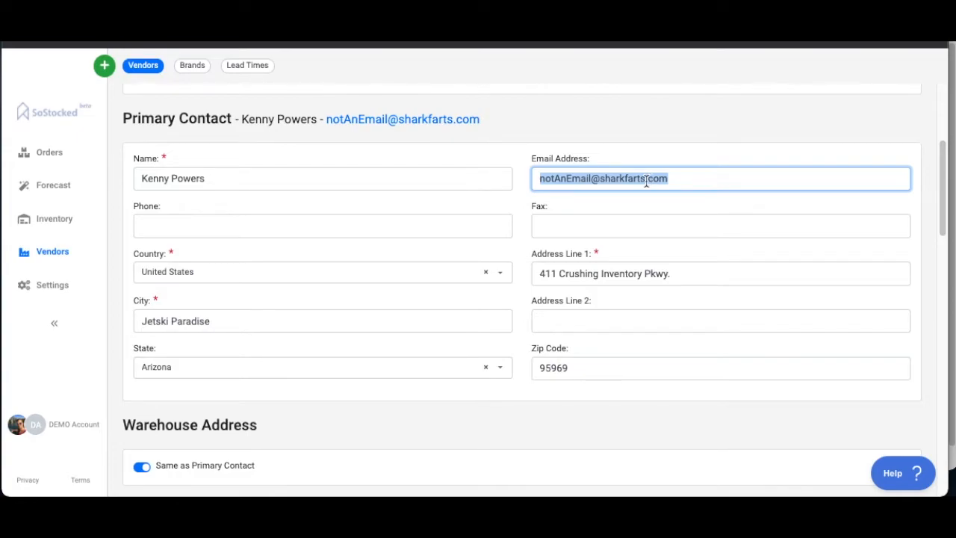
Turn off Same as Primary Contact for the warehouse address to view its separate address fields, and turn it back on
scroll(639, 296, "down", 2)
scroll(638, 296, "down", 5)
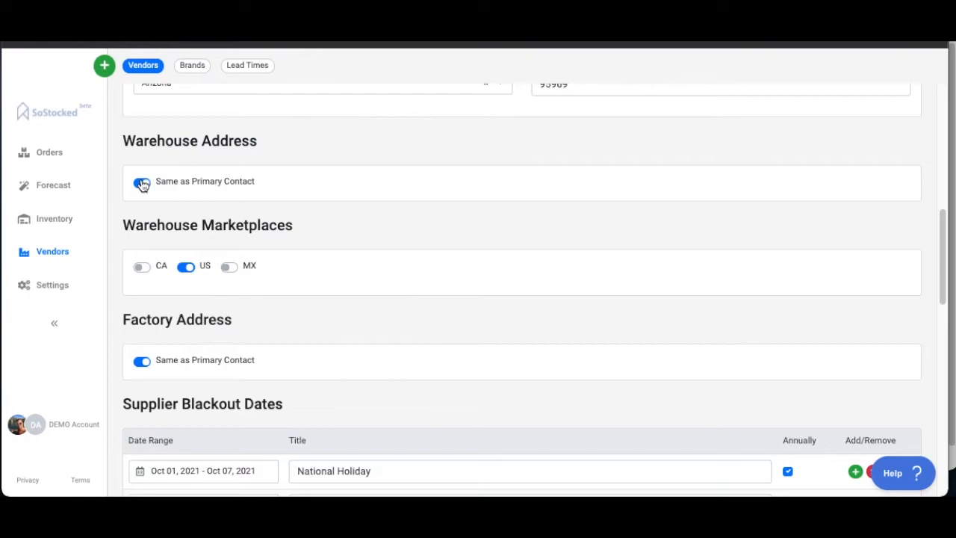
left_click(142, 184)
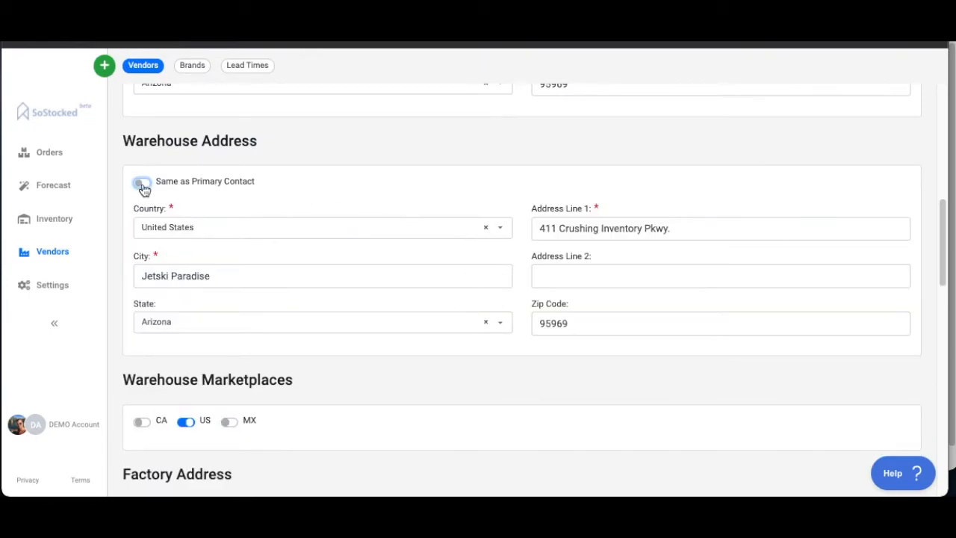
left_click(143, 188)
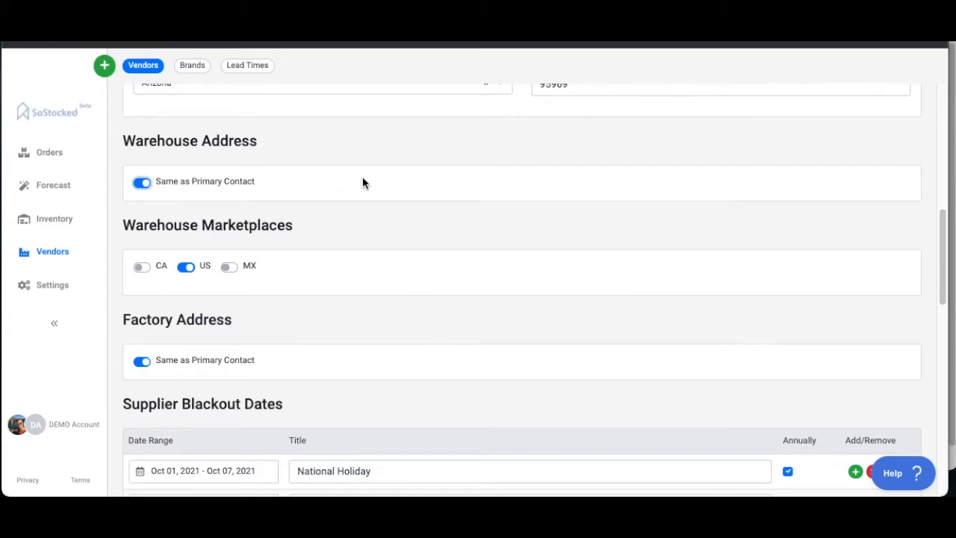
Try enabling the CA and MX warehouse marketplaces for ABC Supplier, and switch both off again
scroll(363, 183, "down", 1)
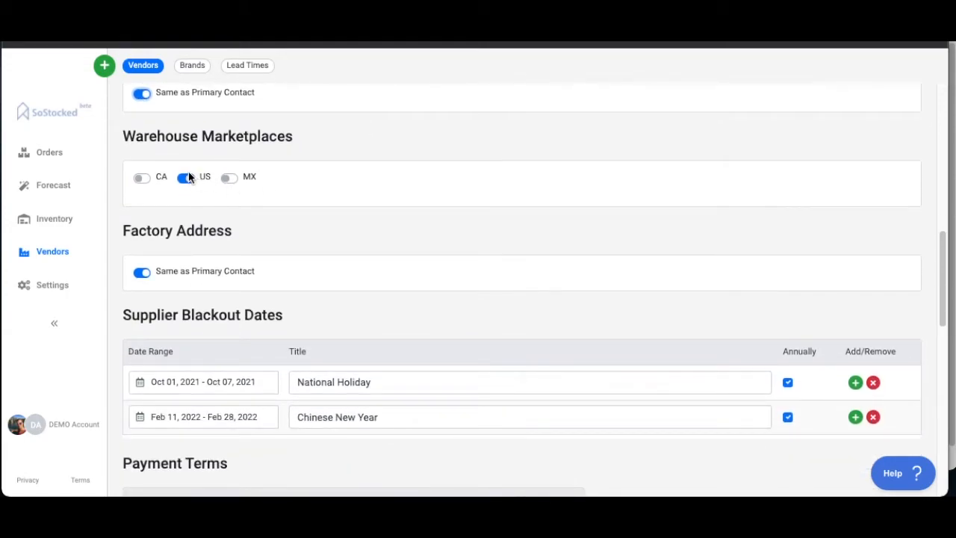
left_click(142, 179)
left_click(231, 180)
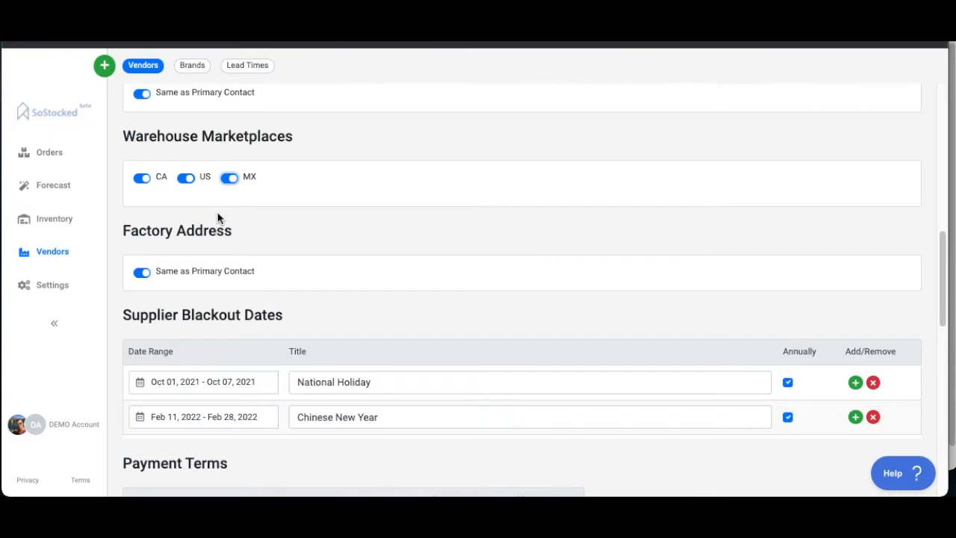
left_click(238, 182)
left_click(149, 183)
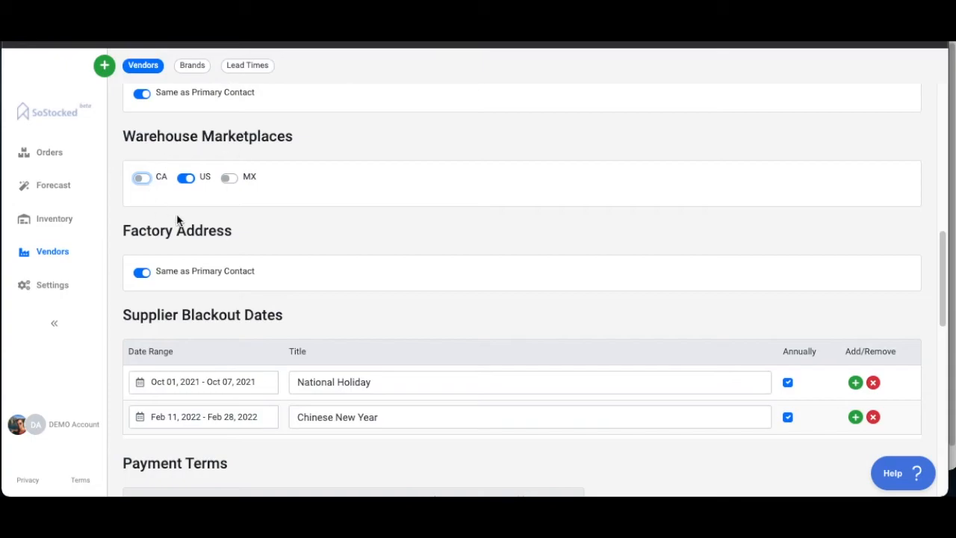
Examine ABC Supplier's factory address, supplier blackout dates, payment terms, lead time and notes for purchase orders
scroll(335, 265, "down", 1)
scroll(334, 263, "down", 1)
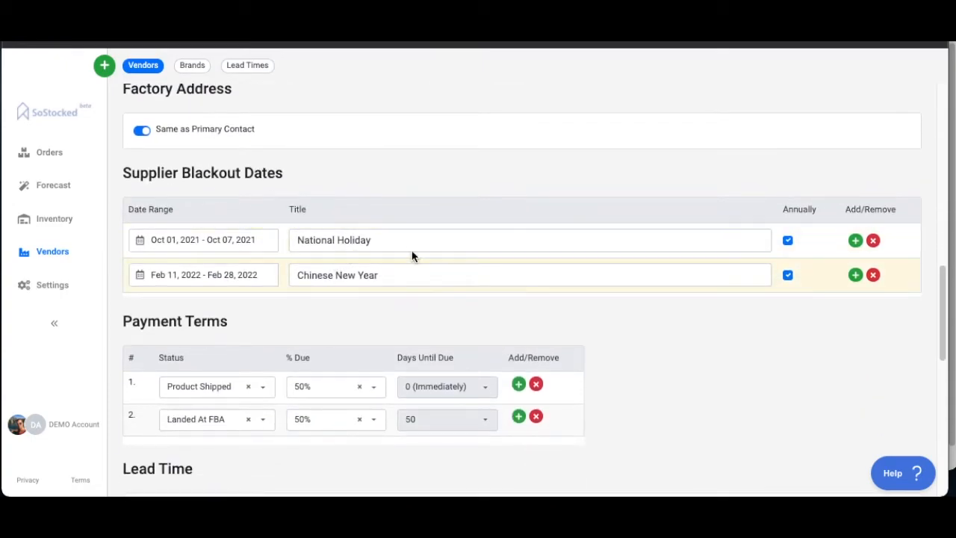
scroll(407, 277, "down", 2)
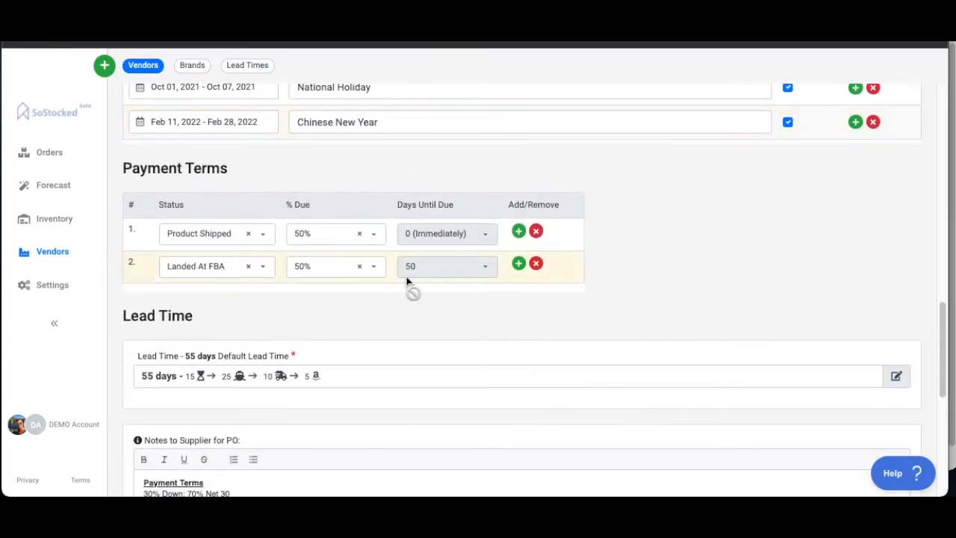
scroll(483, 308, "down", 1)
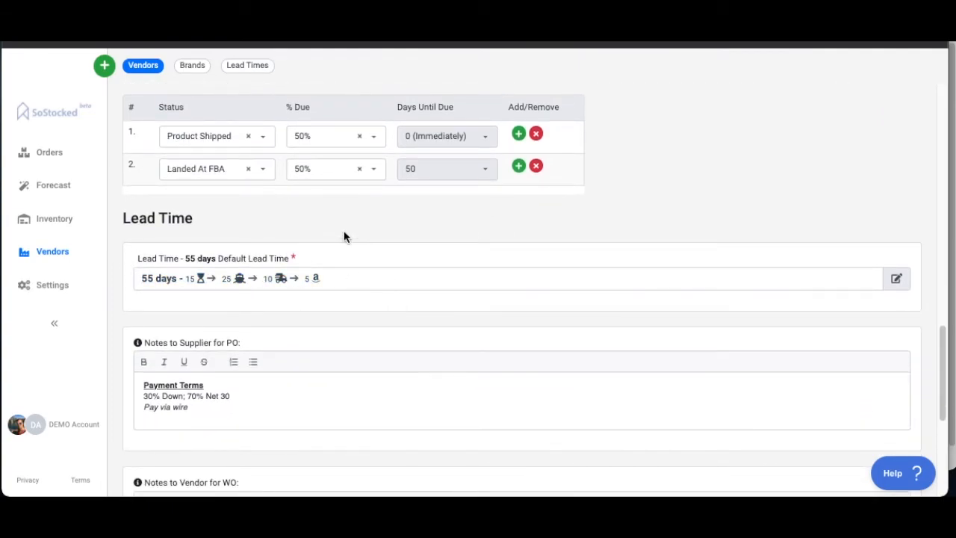
scroll(395, 315, "down", 1)
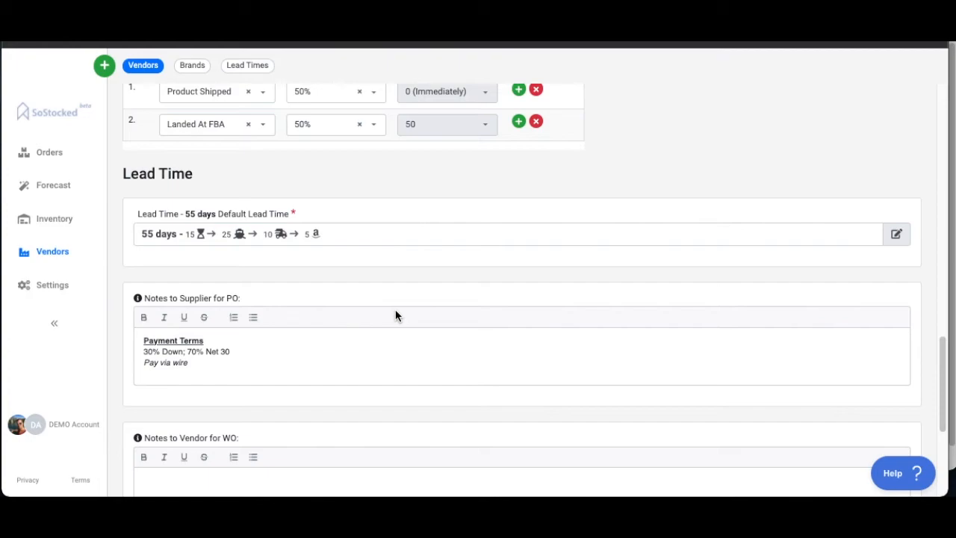
scroll(396, 315, "down", 1)
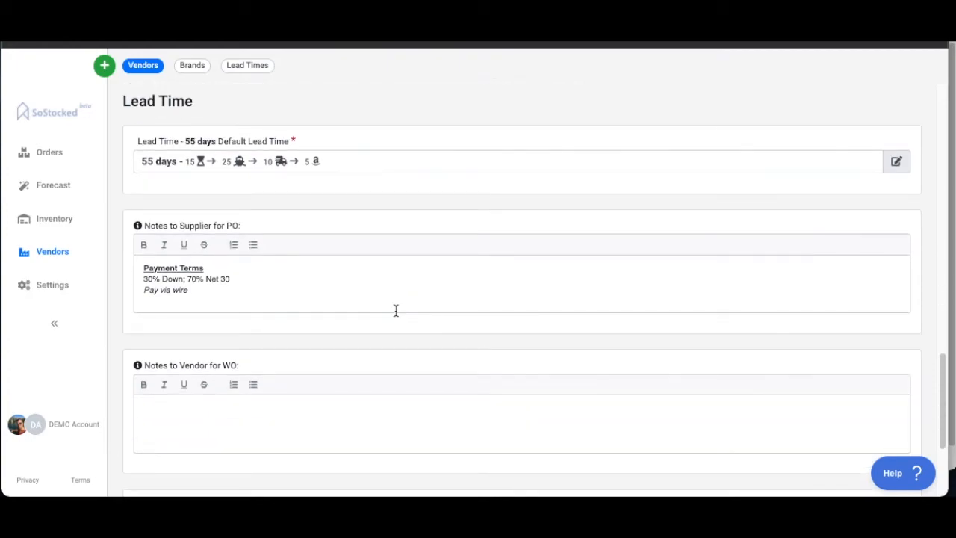
View the selectable lead times in ABC Supplier's lead time editor, close it without changes, and review the remaining notes fields
left_click(378, 170)
left_click(338, 146)
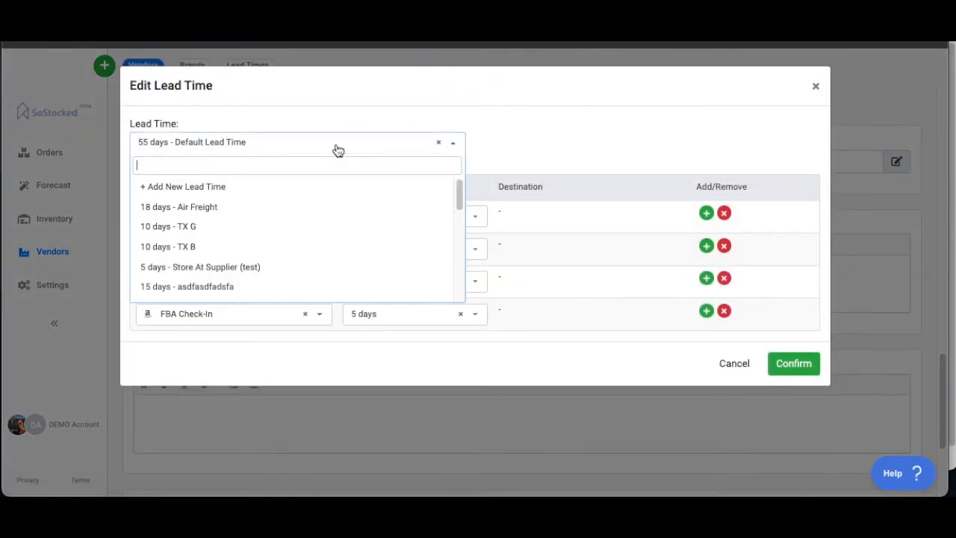
left_click(815, 86)
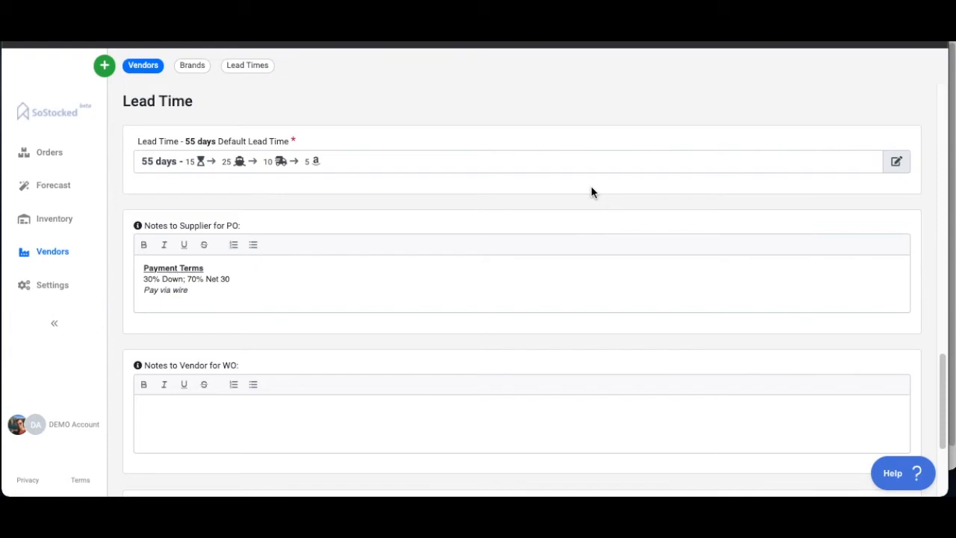
scroll(555, 244, "down", 3)
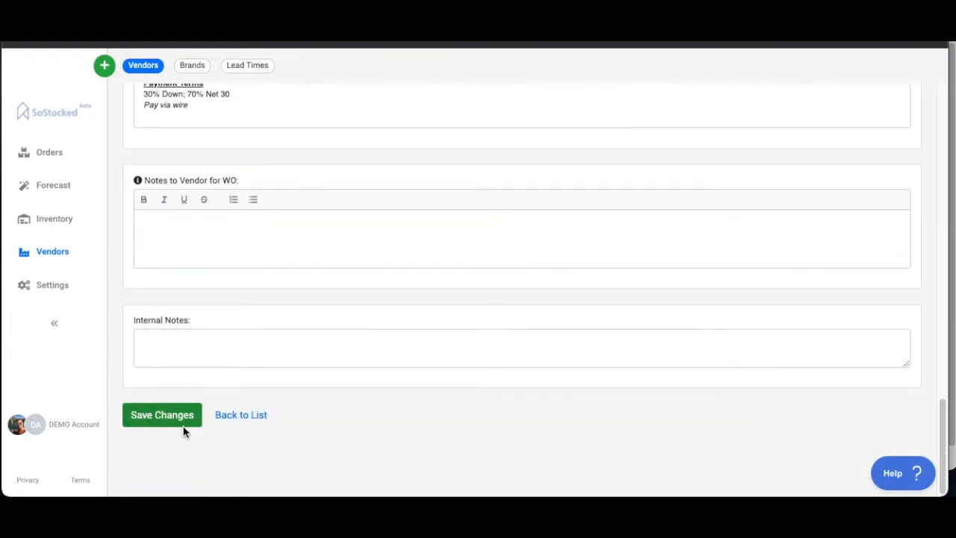
Leave the vendor record without saving, go to the Bulk Export/Import settings and view the available download types
left_click(52, 254)
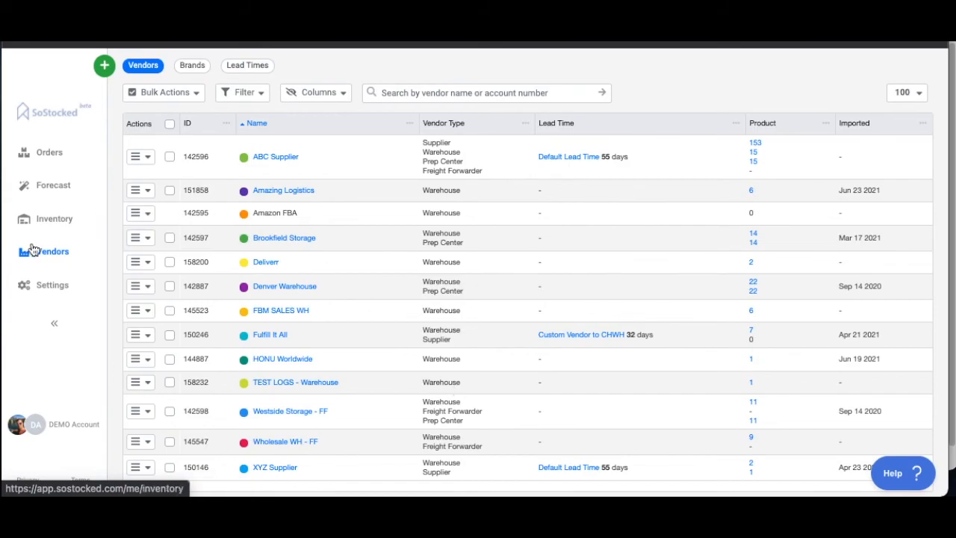
left_click(47, 291)
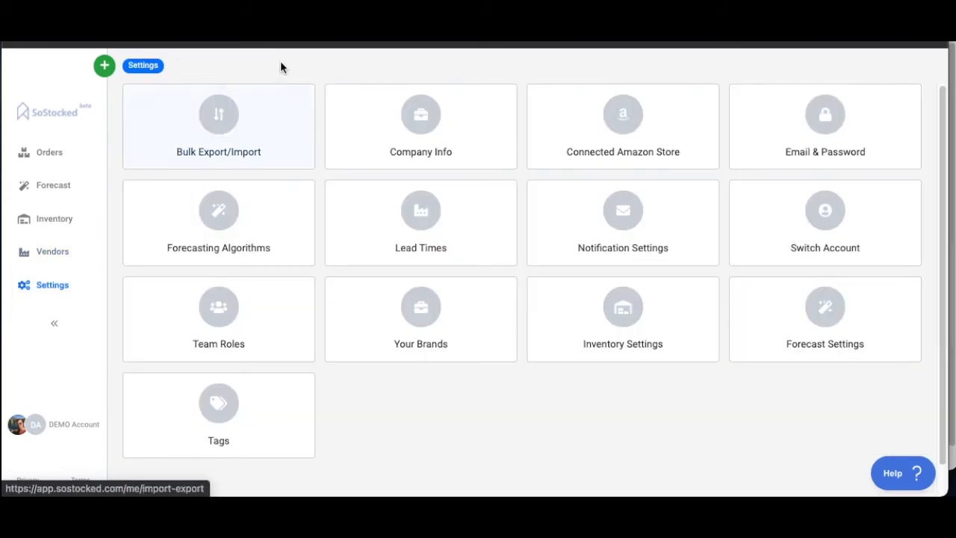
left_click(231, 113)
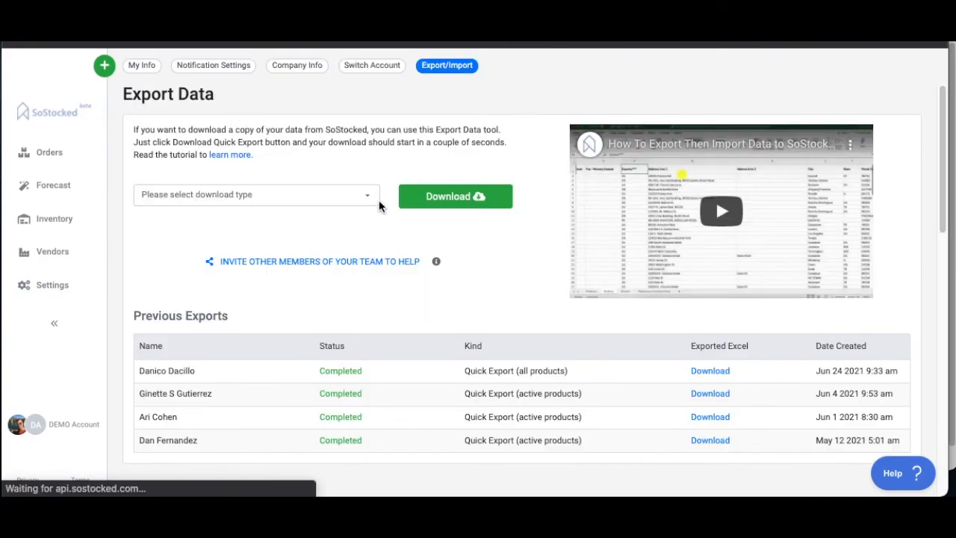
left_click(372, 198)
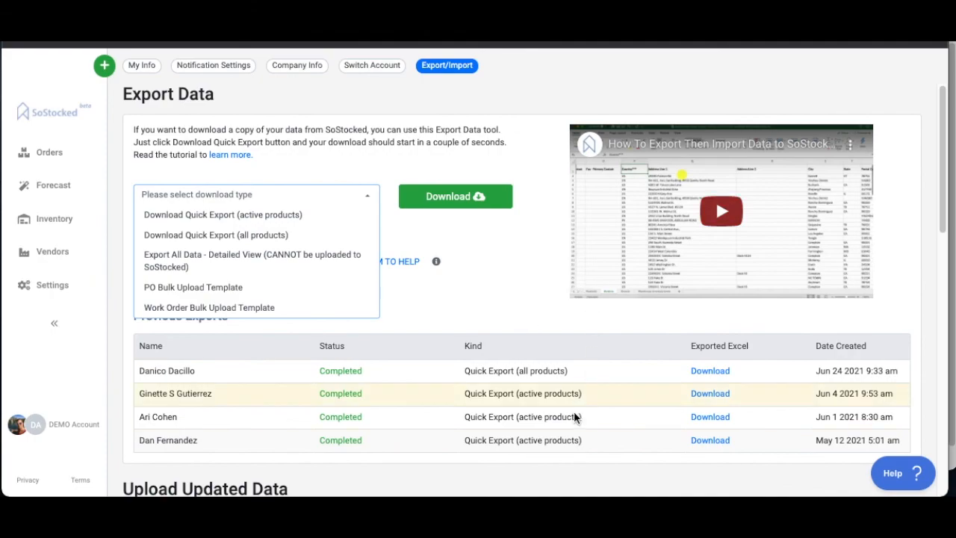
left_click(497, 326)
Look through the upload section and previous imports, and return to the Vendors list
scroll(589, 317, "down", 6)
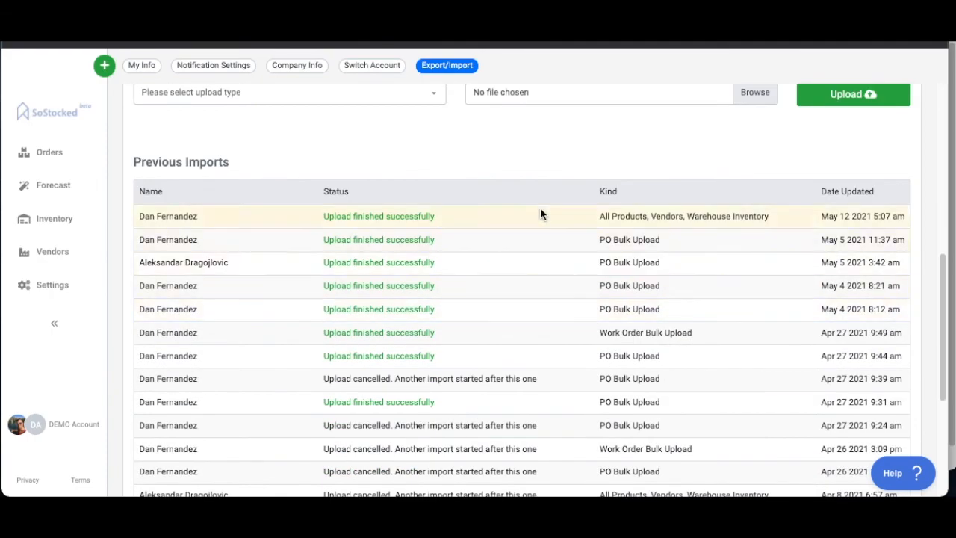
scroll(561, 237, "up", 3)
left_click(53, 254)
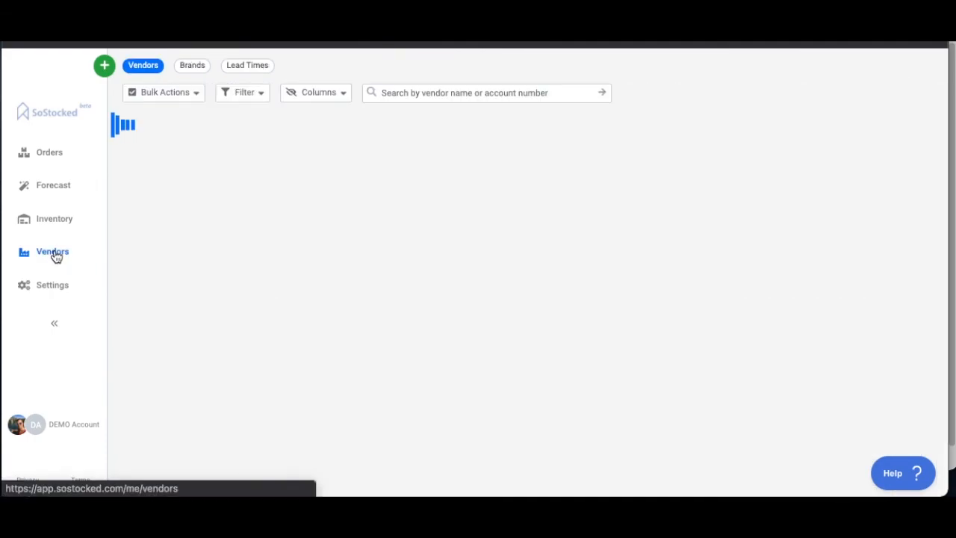